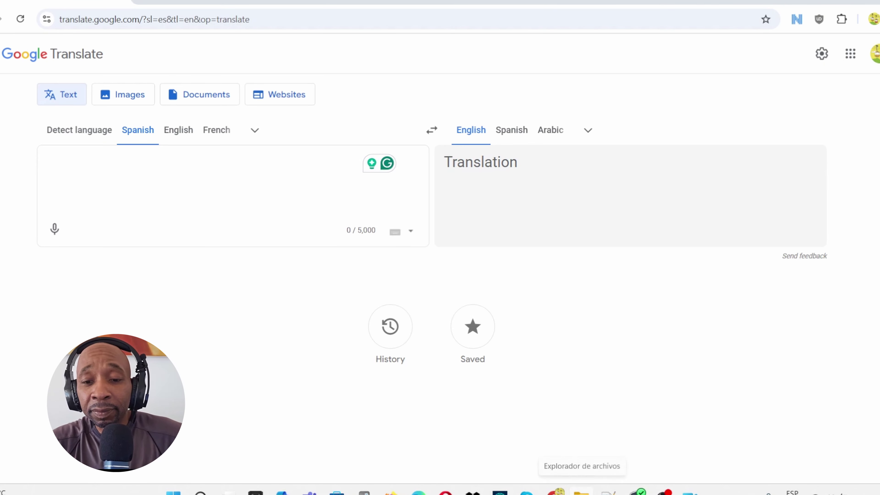
- Bring up the translation review note in Google Keep, read the Google Translate dislikes, and minimise its window
mouse_move(554, 492)
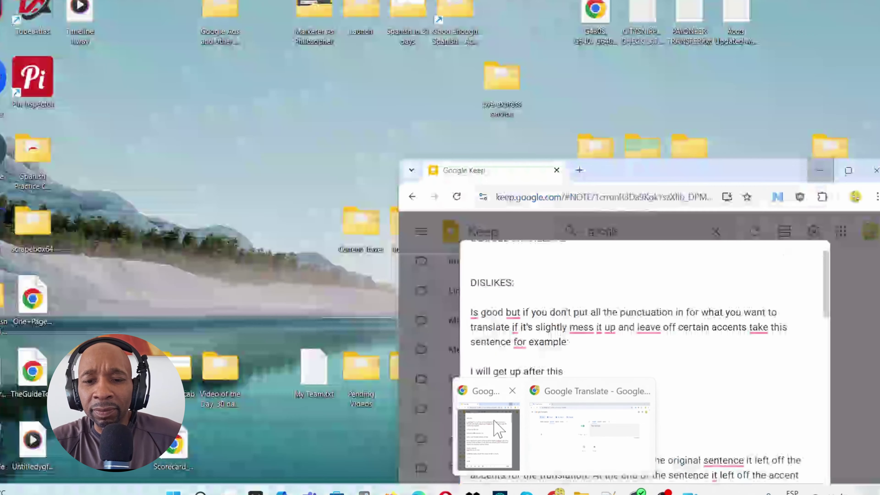
left_click(500, 428)
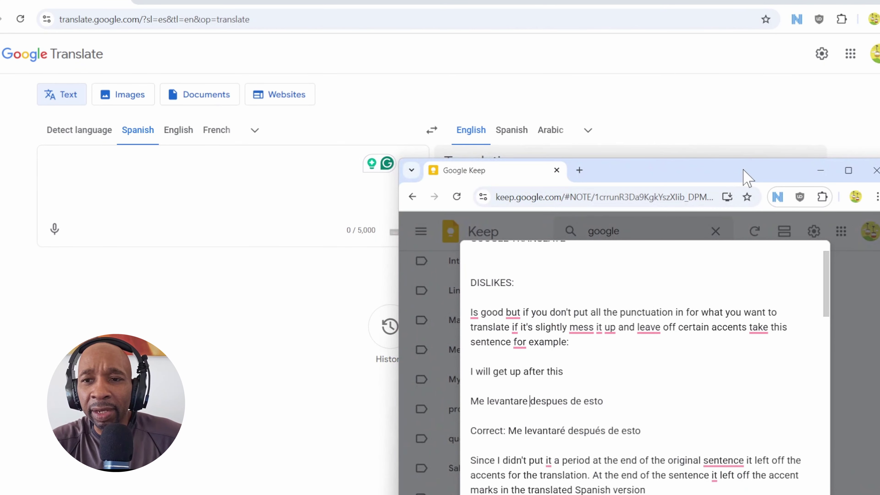
left_click_drag(747, 178, 758, 214)
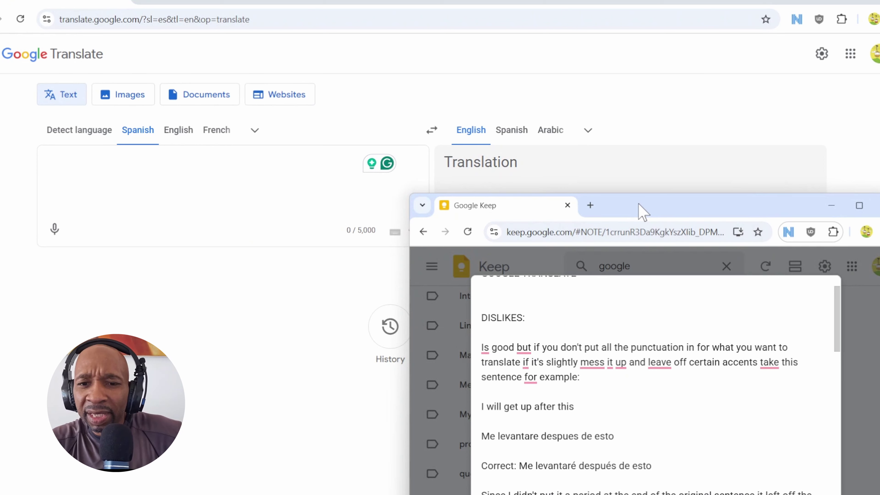
left_click_drag(640, 205, 646, 220)
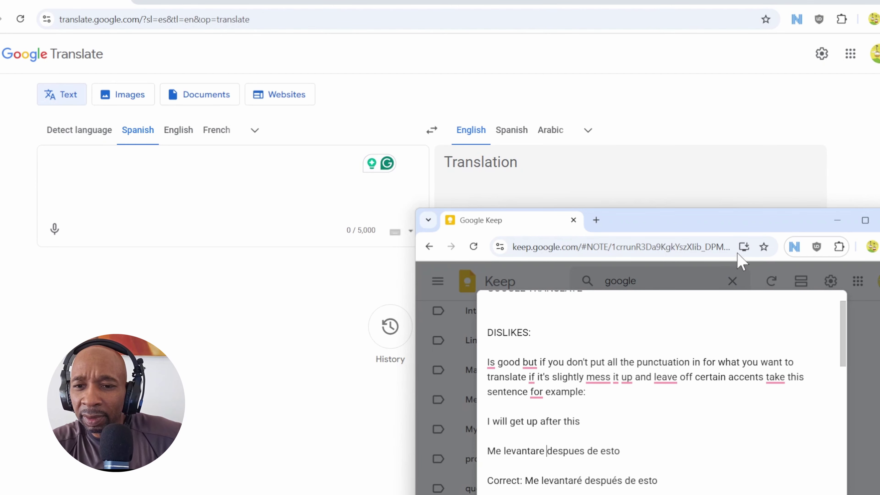
left_click(837, 221)
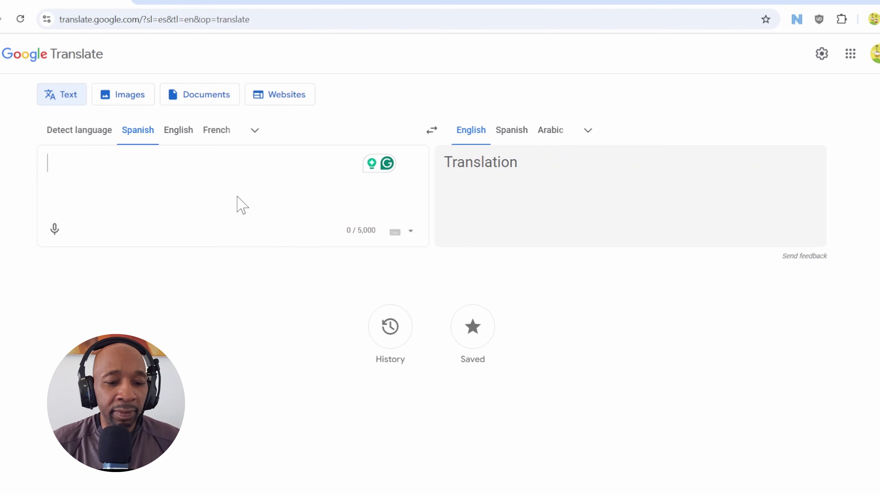
- Enter "I will get up after this." as the source text and translate it from English into Spanish
type("I ")
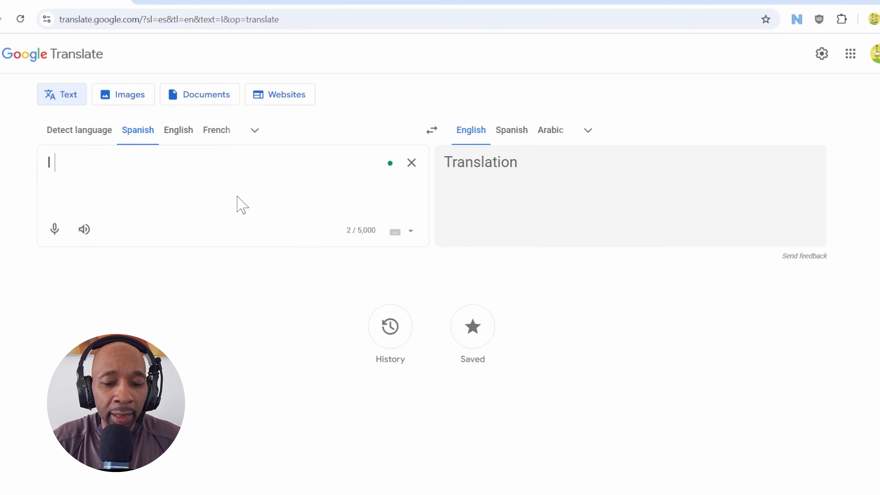
type("will f")
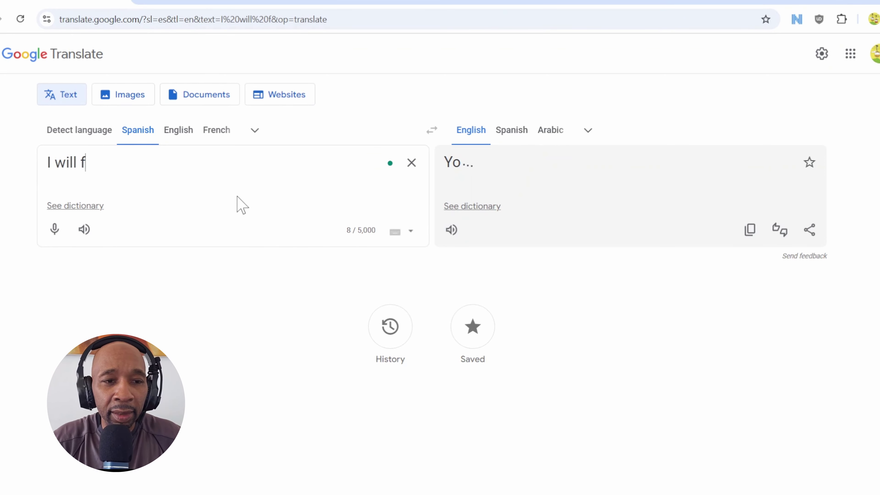
key("BackSpace")
type("ge")
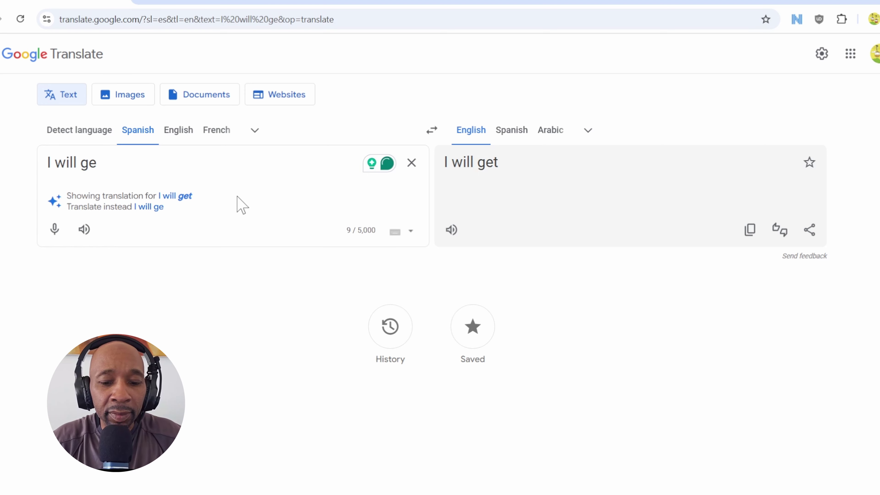
type("t up a")
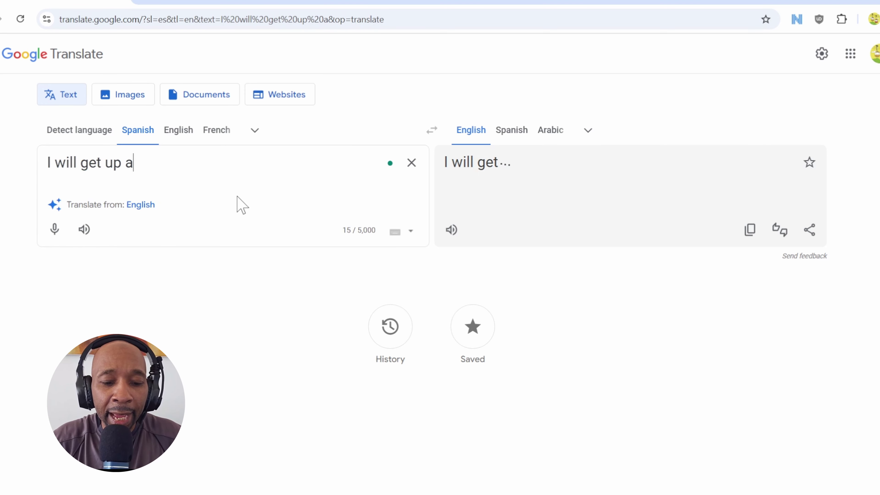
type("fter thi")
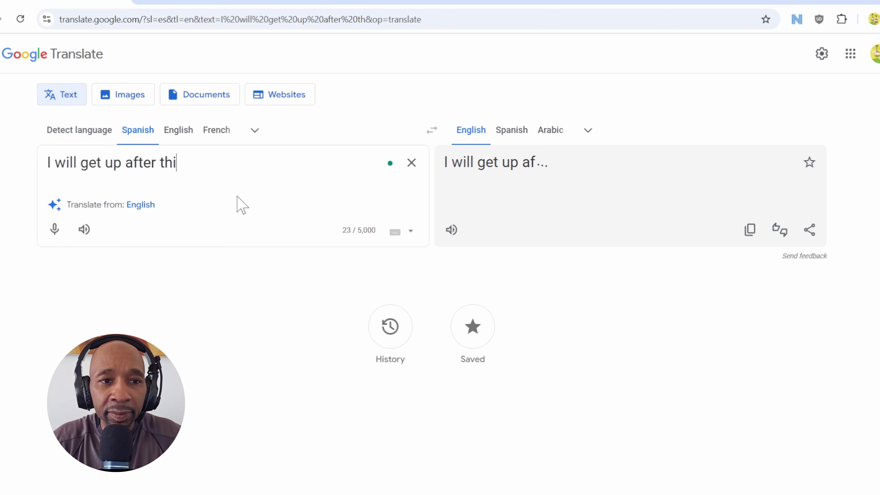
type("s.")
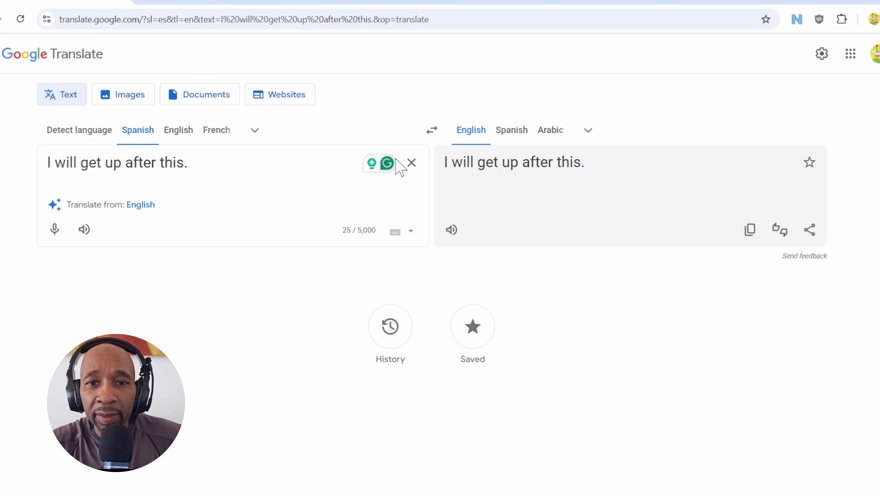
left_click(509, 131)
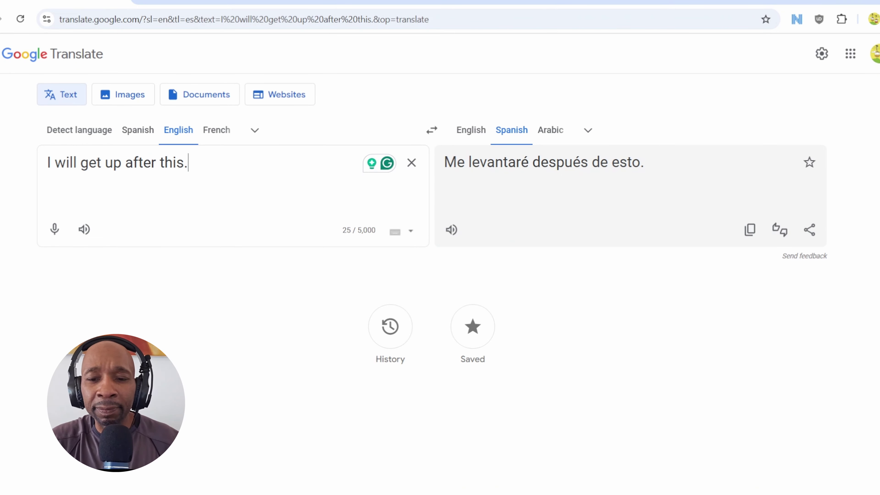
- Check the example sentence in the Google Keep note and remove the final period from the source text
mouse_move(554, 491)
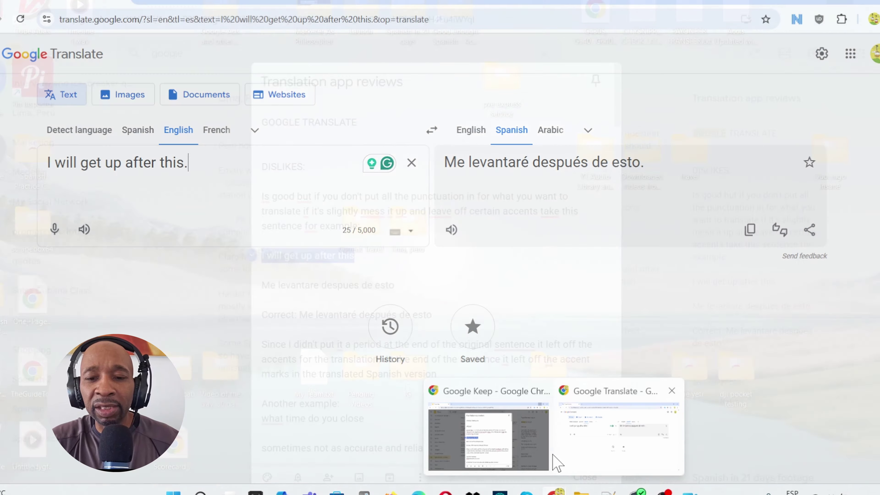
left_click(557, 463)
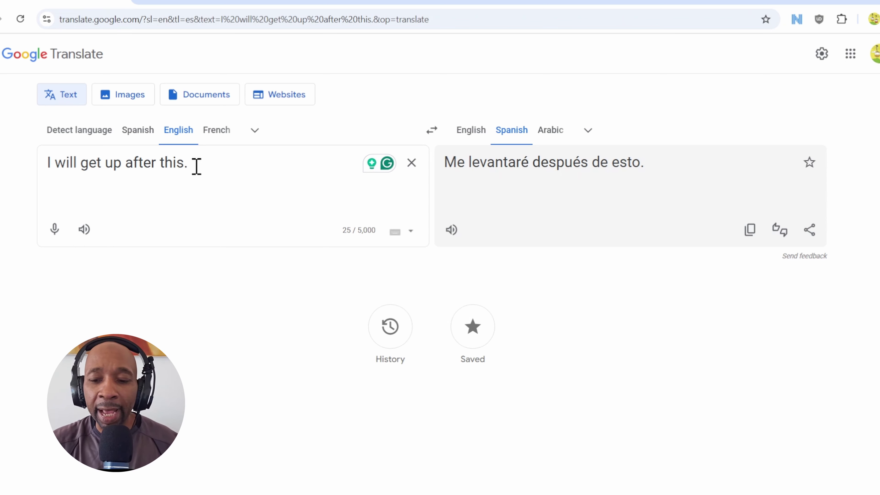
key("BackSpace")
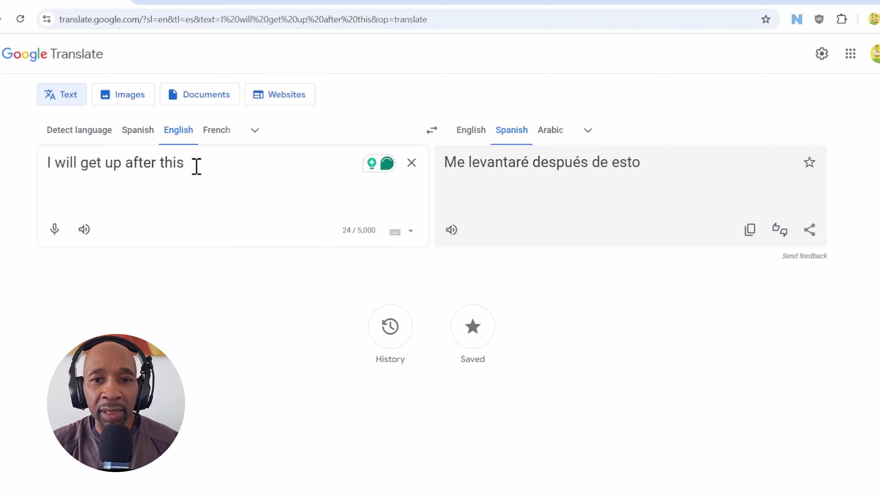
- Replace the source text with "What time do you close", without a question mark, to translate it into Spanish
mouse_move(440, 493)
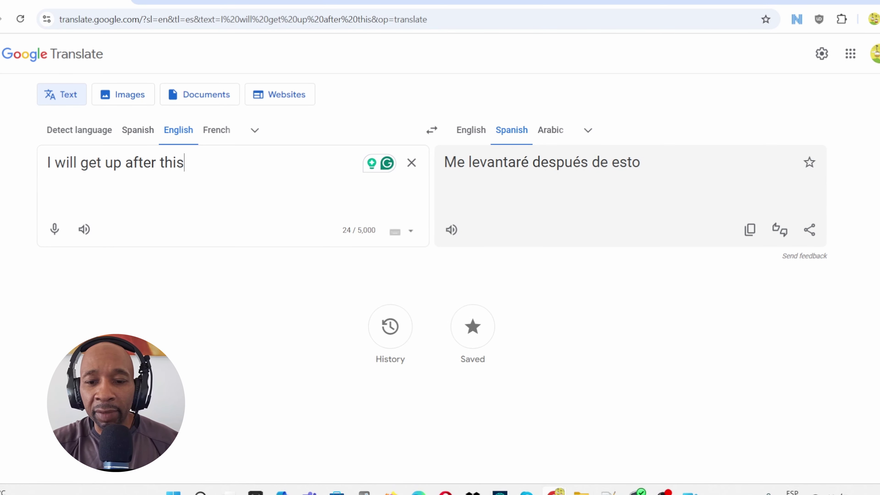
mouse_move(561, 490)
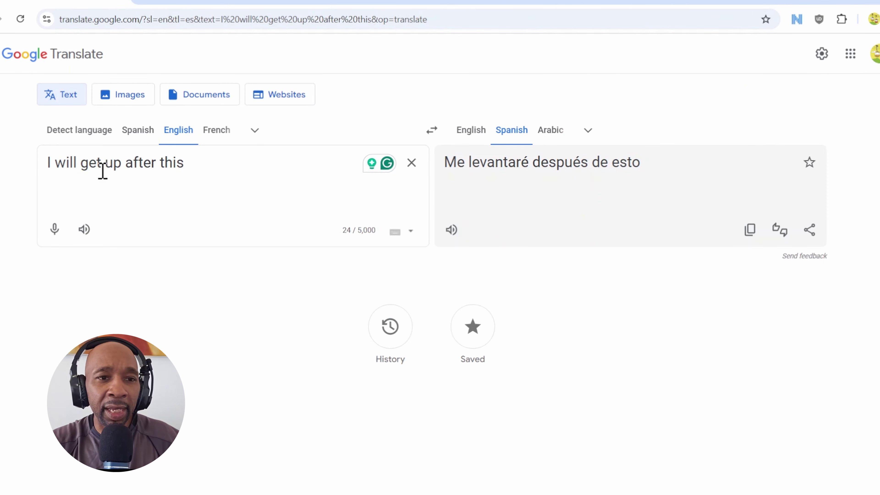
triple_click(102, 173)
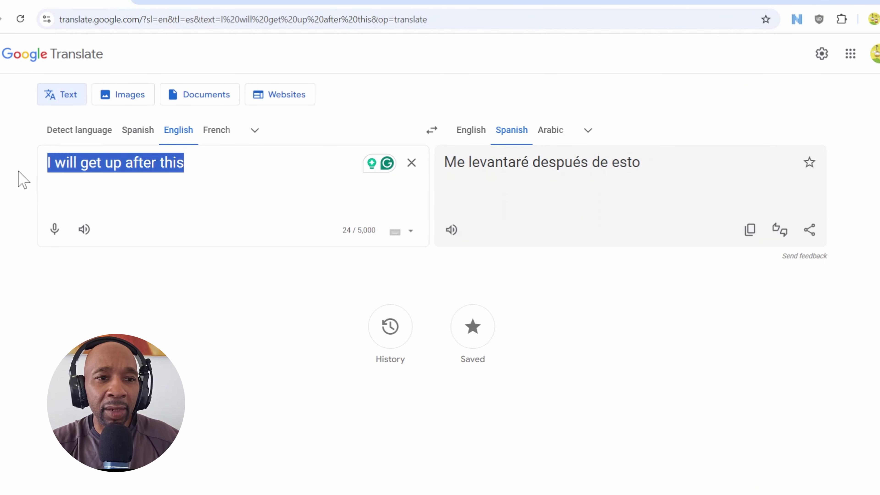
type("What tim")
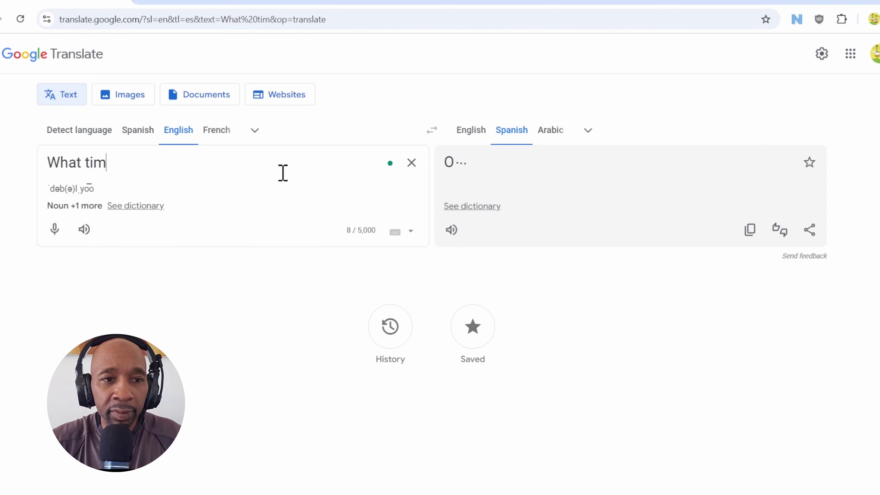
type("e do you ")
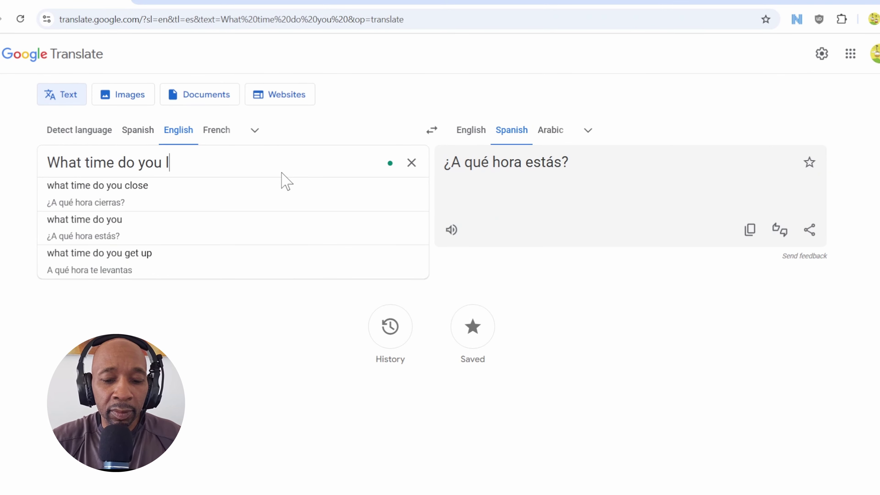
type("close")
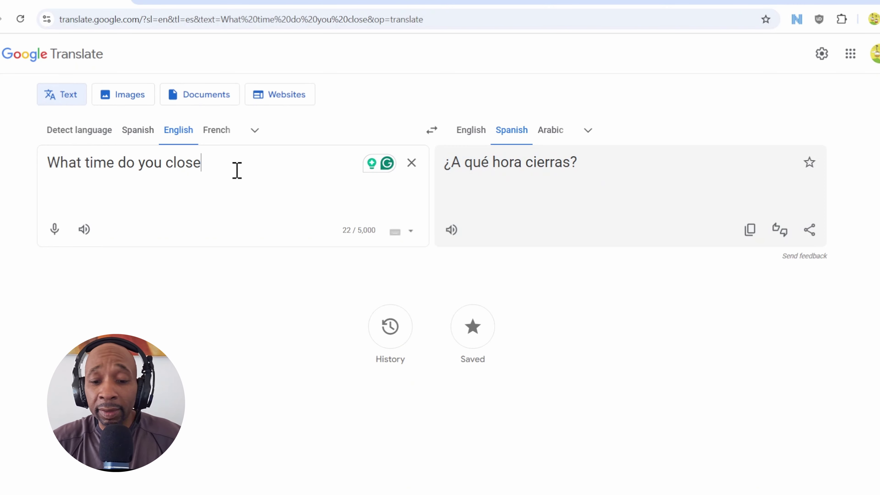
- Compare the Spanish translations with and without a closing question mark, leaving the source text as "What time do you close?"
type("?")
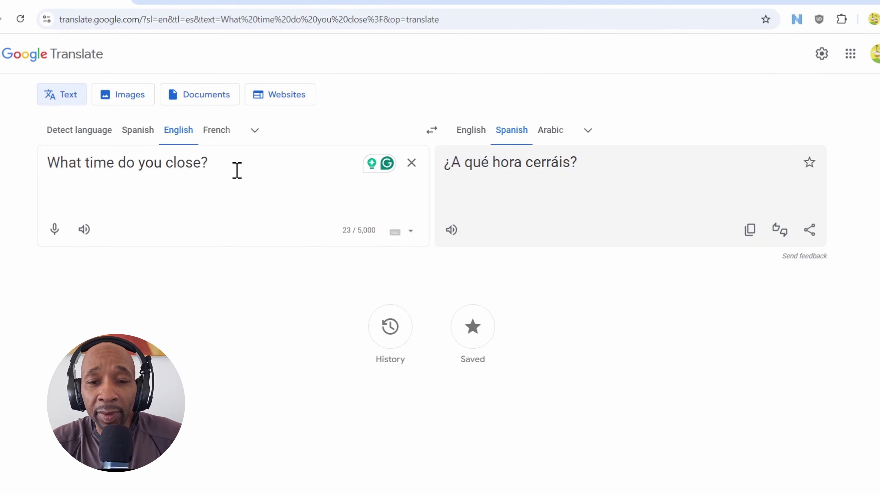
key("BackSpace")
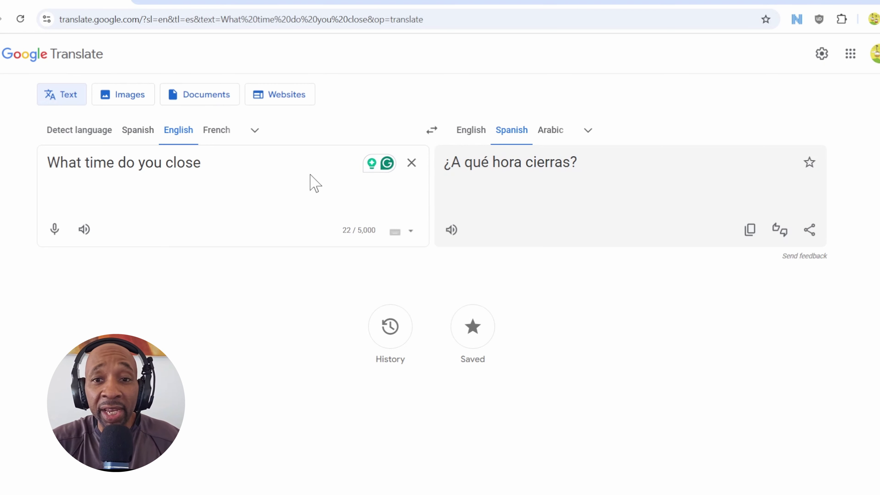
left_click_drag(90, 162, 482, 170)
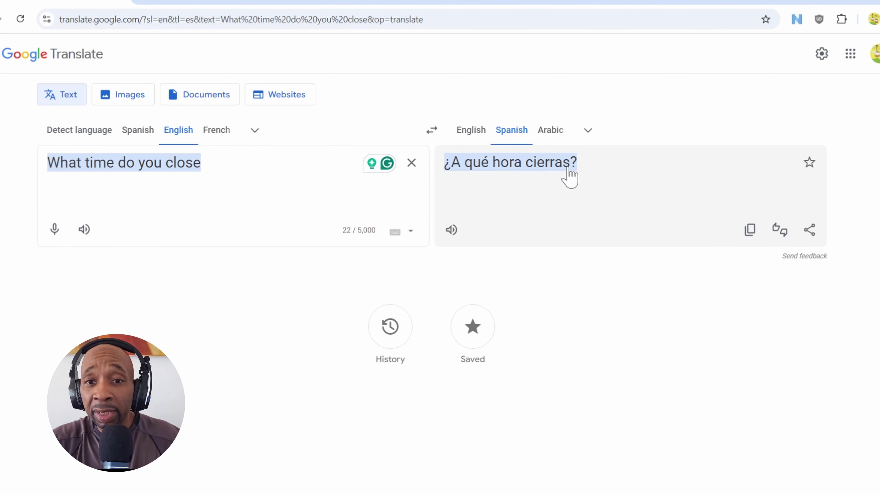
left_click(272, 170)
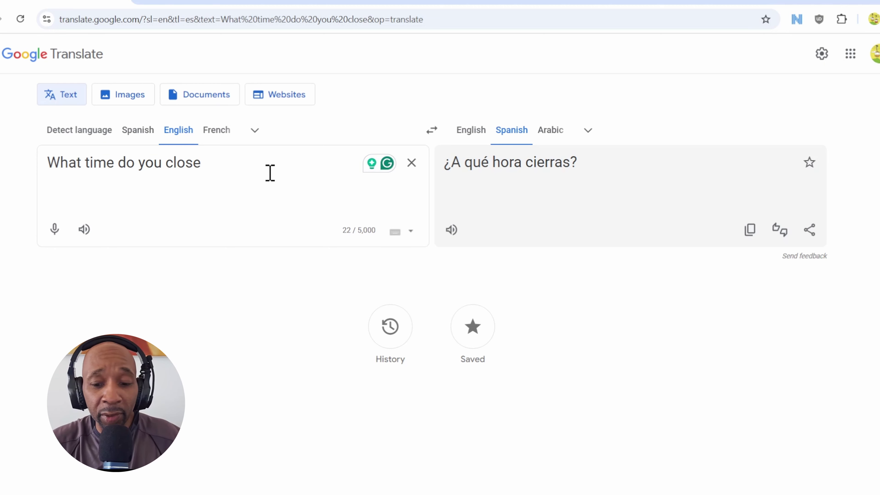
type("?")
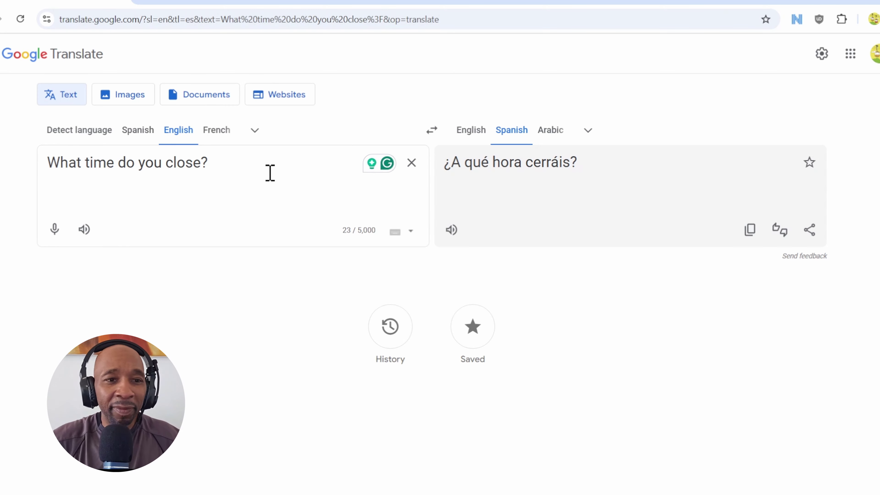
key("BackSpace")
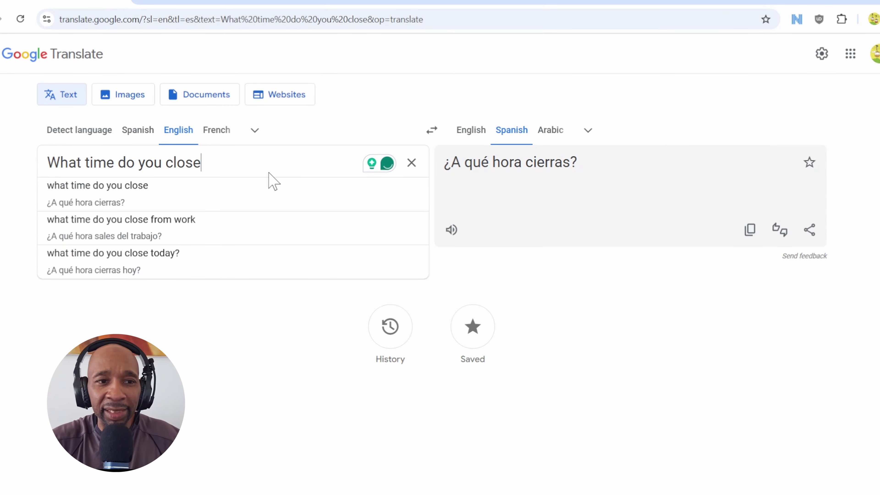
type("?")
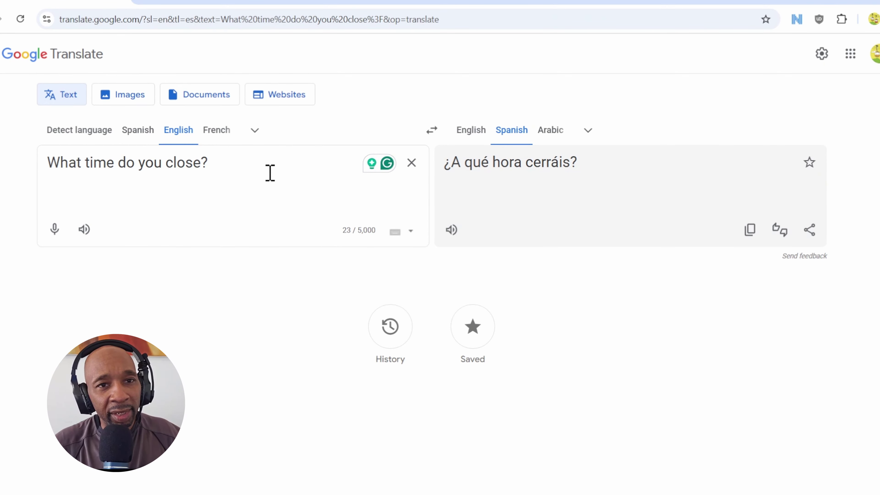
- Switch to SpanishDict's cerrar conjugation page, include the vosotros forms, and find "cerrais" on the page
left_click(166, 1)
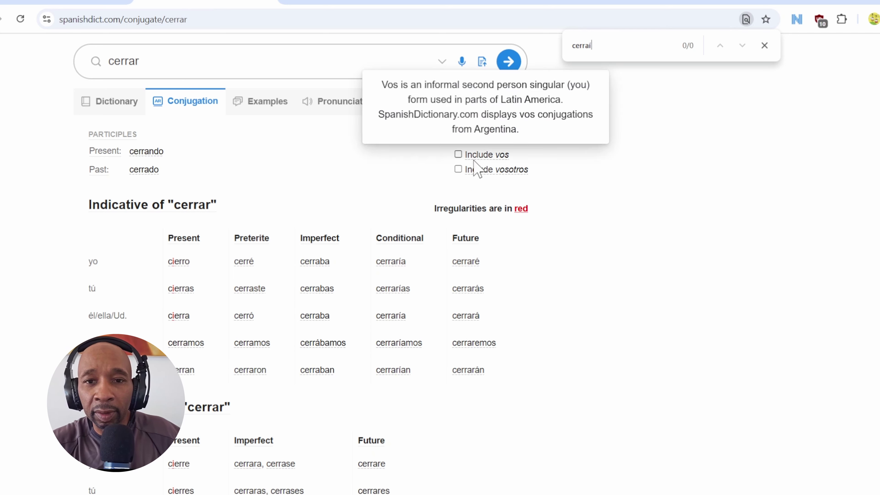
left_click(458, 169)
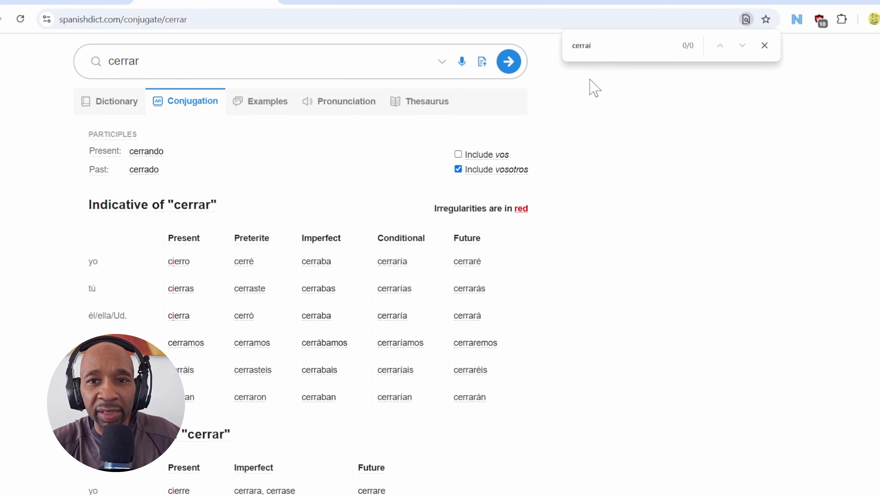
left_click(658, 46)
type("s")
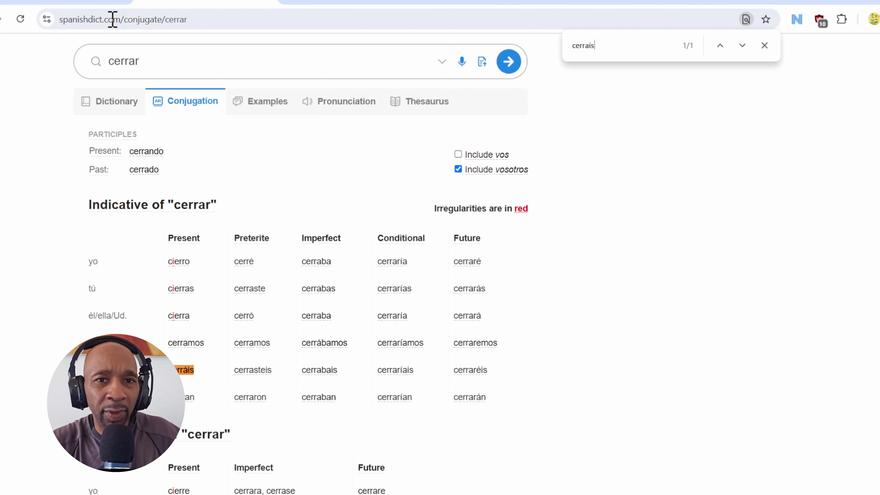
- Return to Google Translate, remove the question mark from the source sentence, and compare its Spanish verb with SpanishDict's cerrar conjugation table
left_click(36, 6)
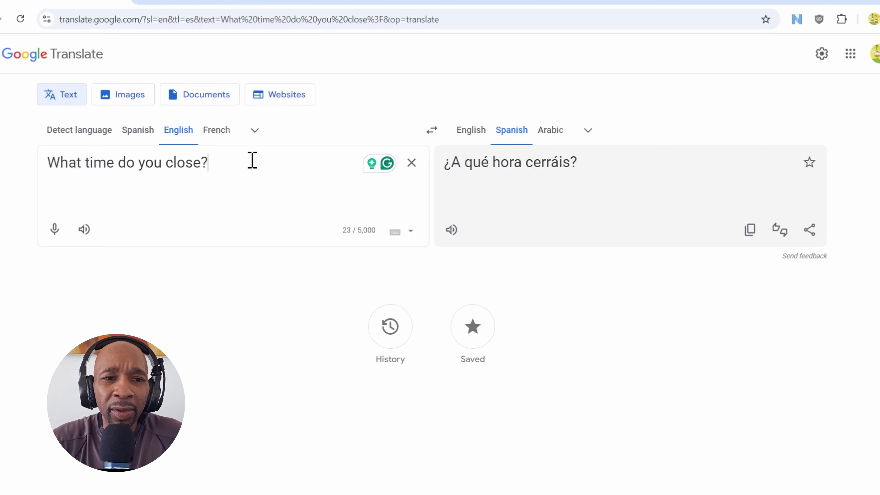
key("BackSpace")
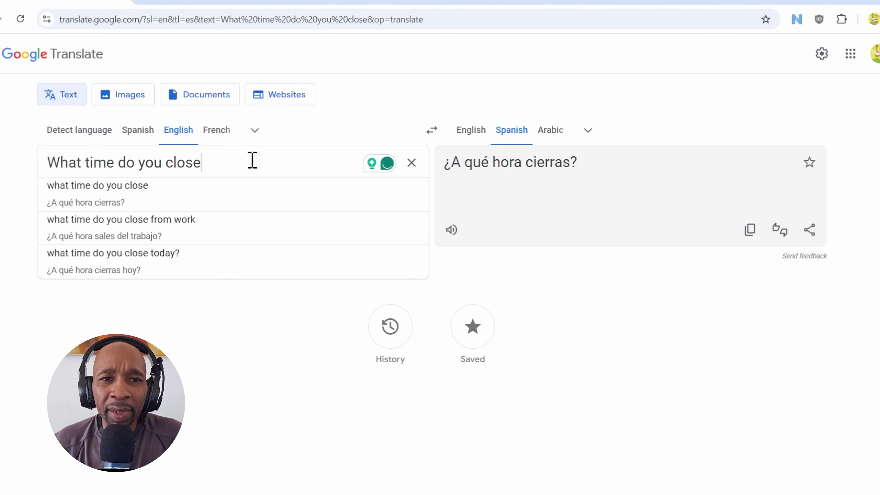
left_click(251, 5)
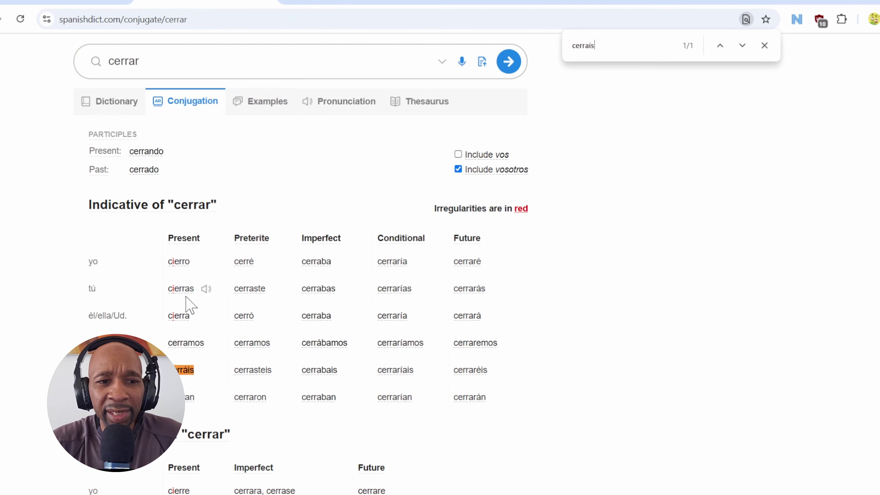
left_click(63, 5)
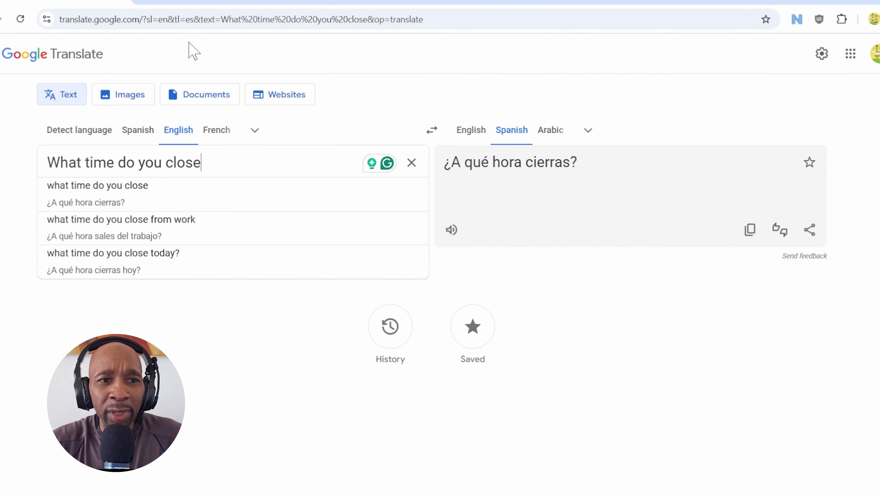
- Recheck SpanishDict's cerrar conjugation table, and add a closing question mark to the source sentence in Google Translate
left_click(206, 2)
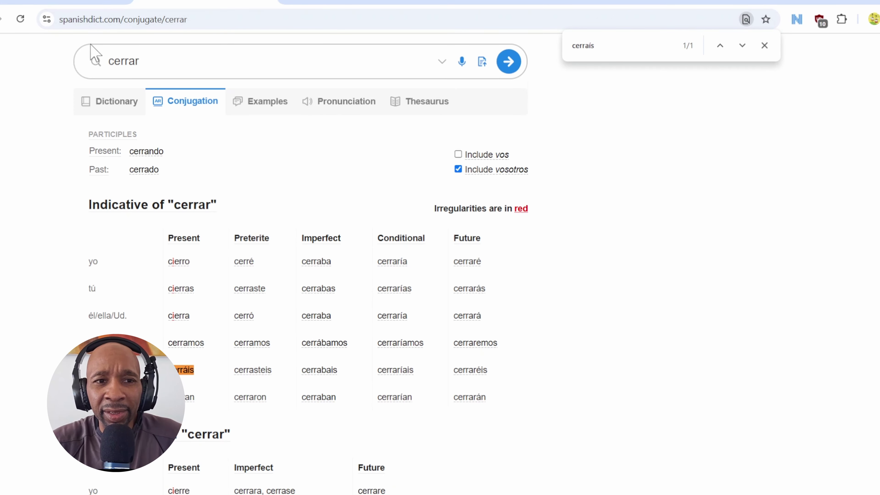
left_click(76, 3)
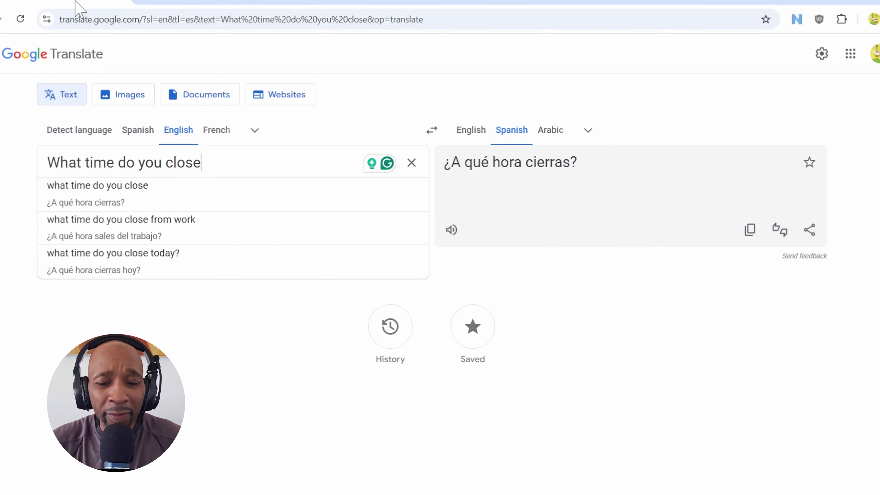
type("?")
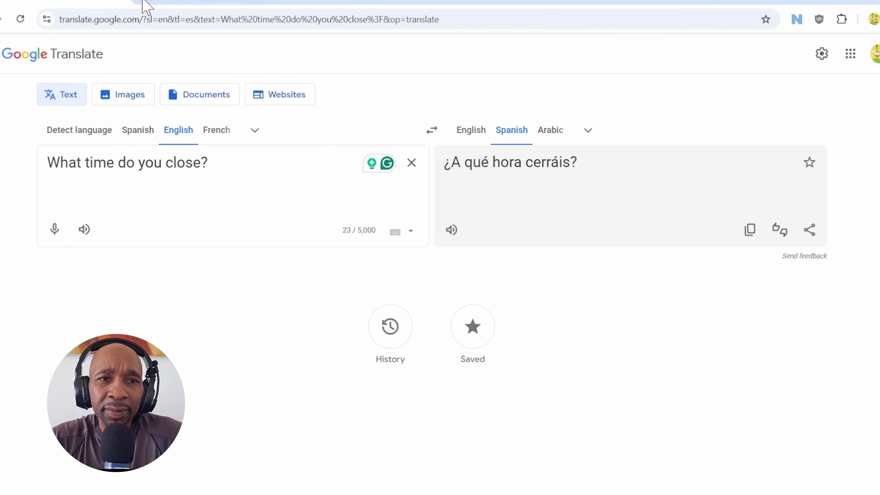
- Open Bing Translator from bing.com/translate in a new tab
left_click(298, 4)
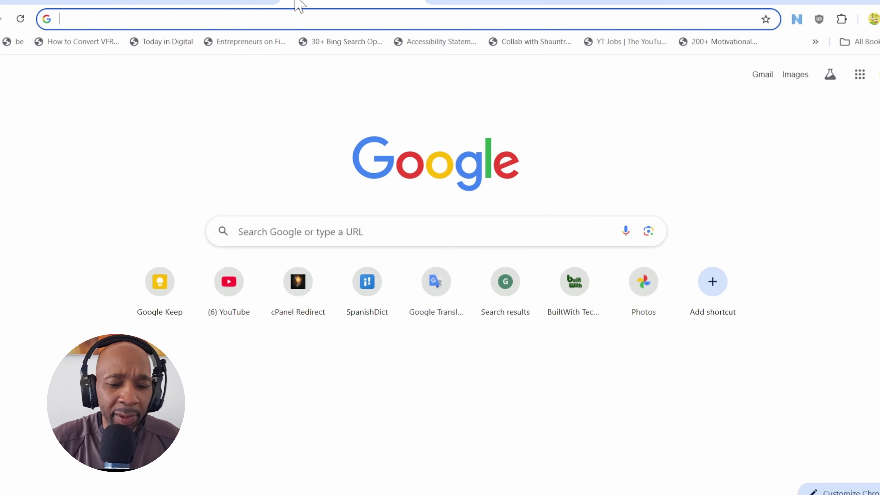
type("bing.com/translate")
key("Return")
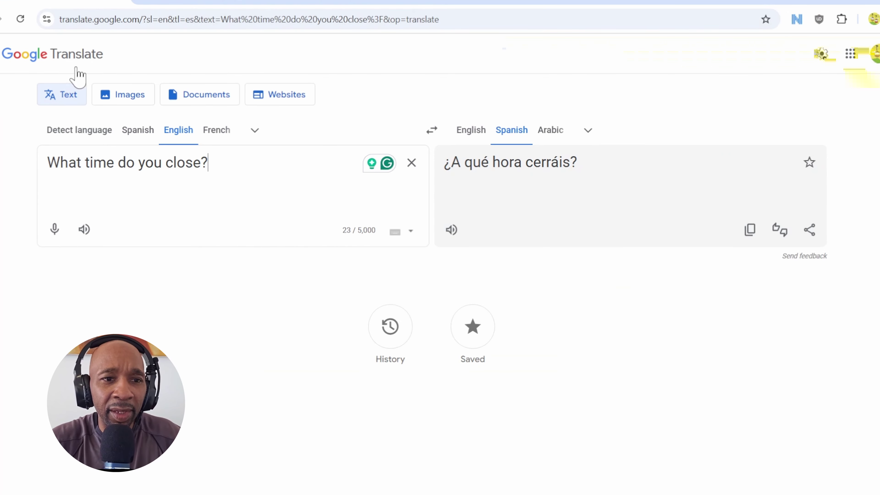
- Copy the source sentence "What time do you close?" from Google Translate and switch to Bing Translator
left_click_drag(49, 163, 210, 163)
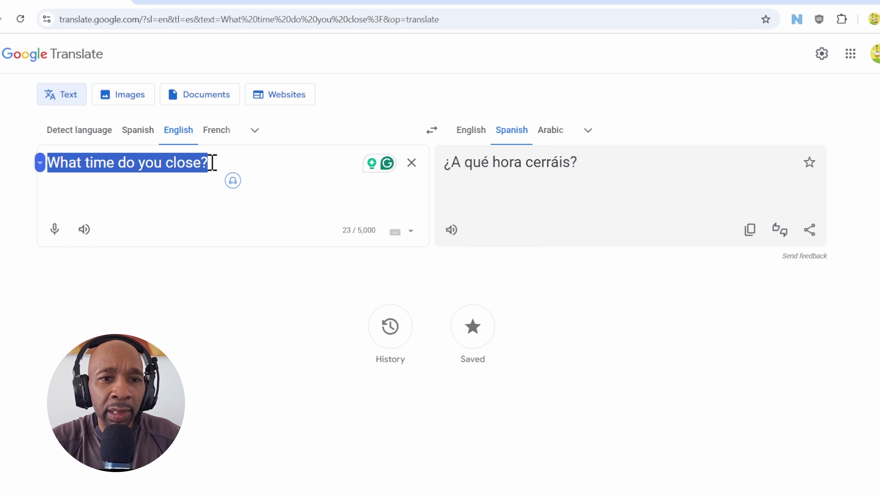
left_click(325, 199)
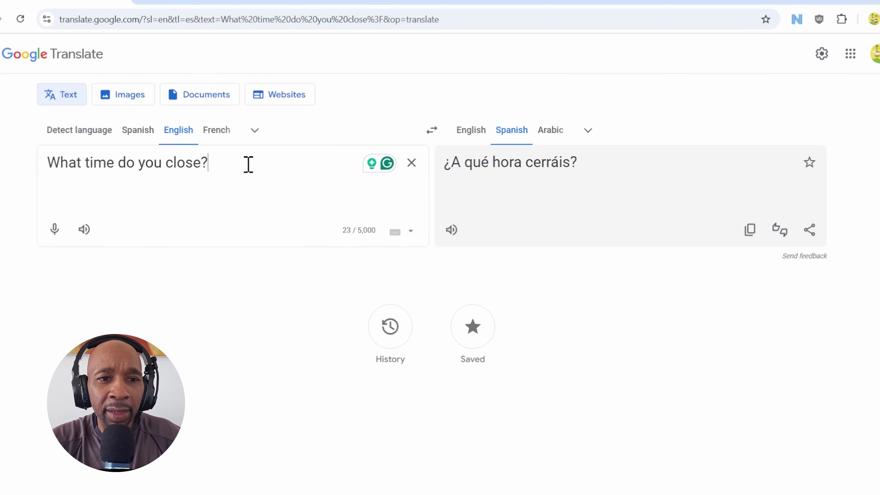
left_click_drag(247, 163, 25, 154)
key("ctrl+c")
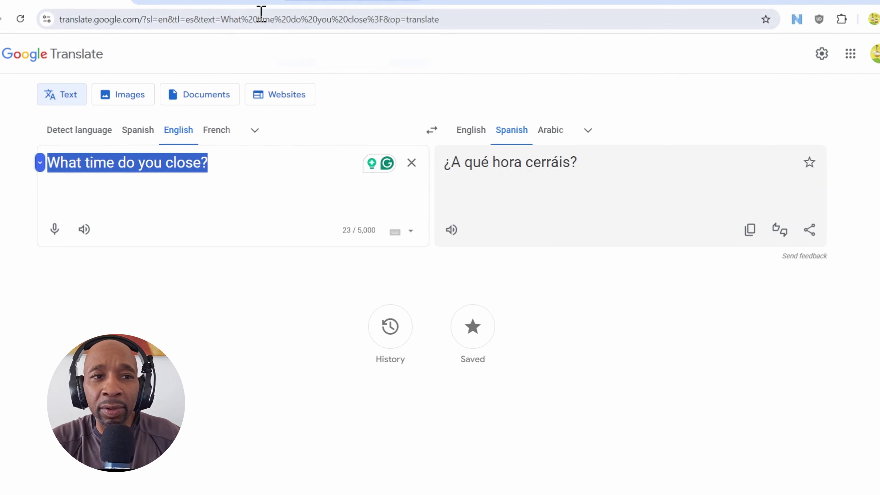
left_click(335, 3)
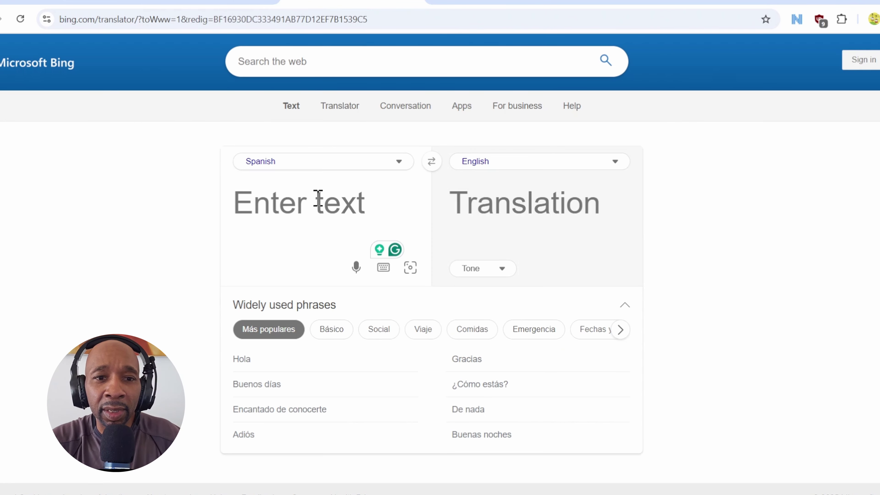
- Set Bing Translator to translate from English to Spanish
left_click(400, 162)
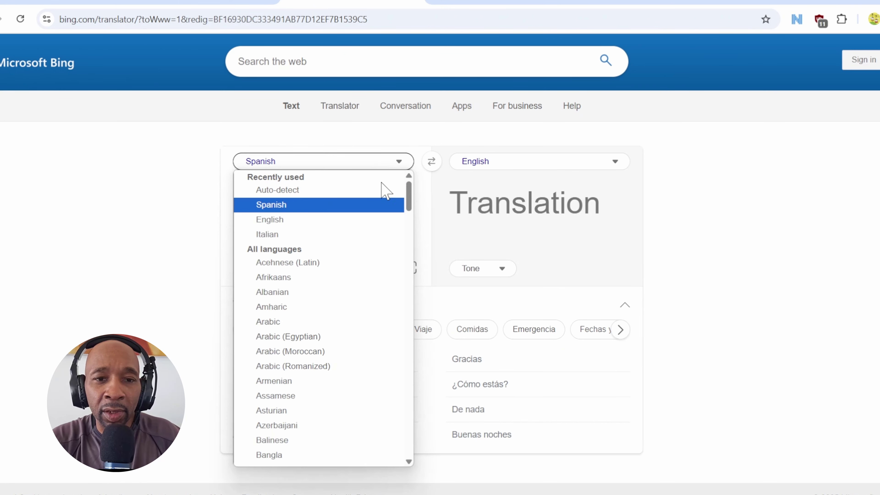
left_click(337, 222)
left_click(466, 164)
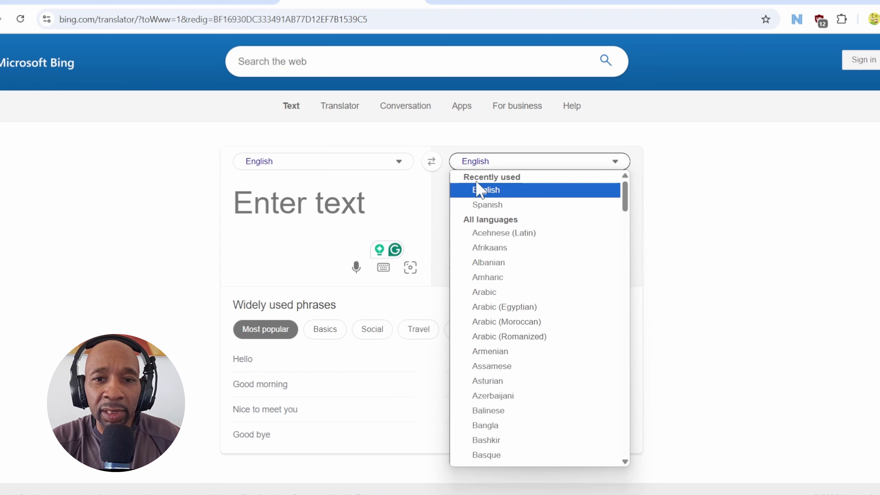
left_click(477, 207)
- Paste the copied sentence into Bing Translator and compare its Spanish translation with and without the question mark
left_click(347, 203)
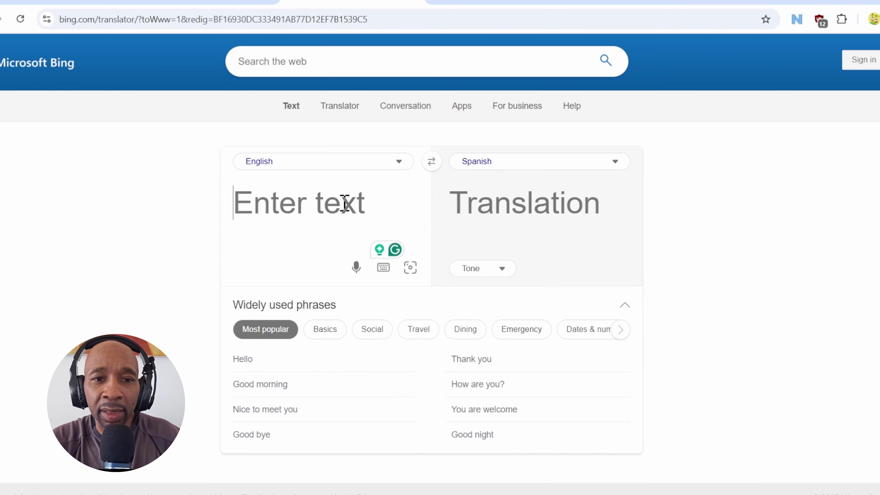
key("ctrl+v")
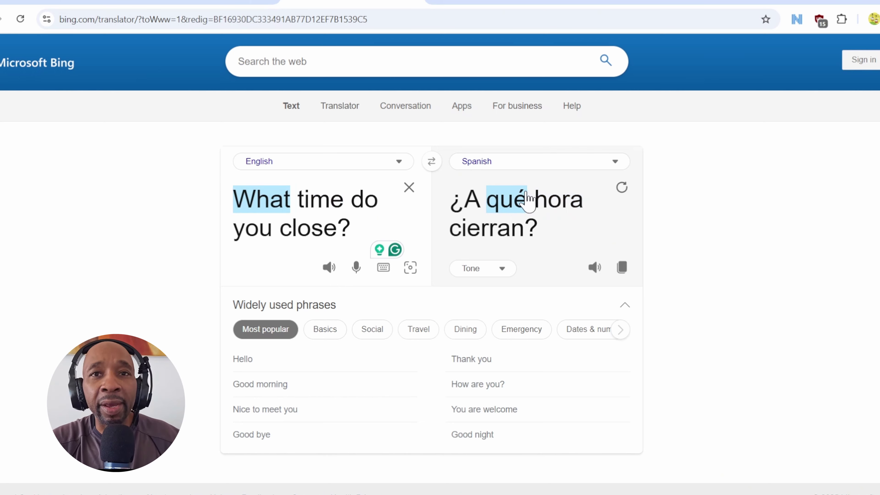
left_click(414, 214)
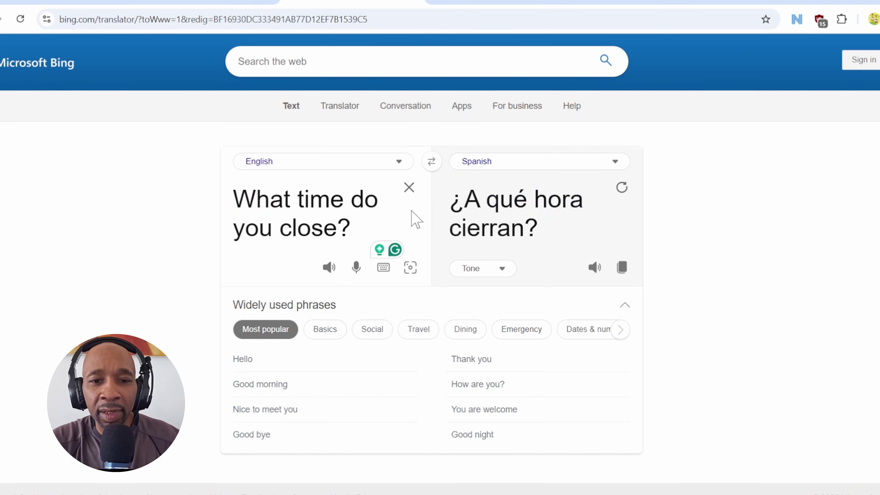
key("BackSpace")
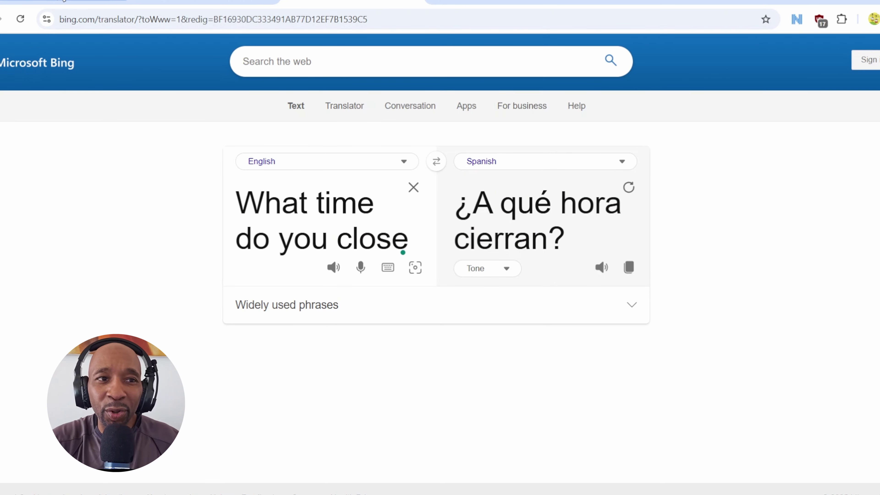
- Read the dislikes and likes in the Google Keep translation app review note, and return to Google Translate
left_click(104, 1)
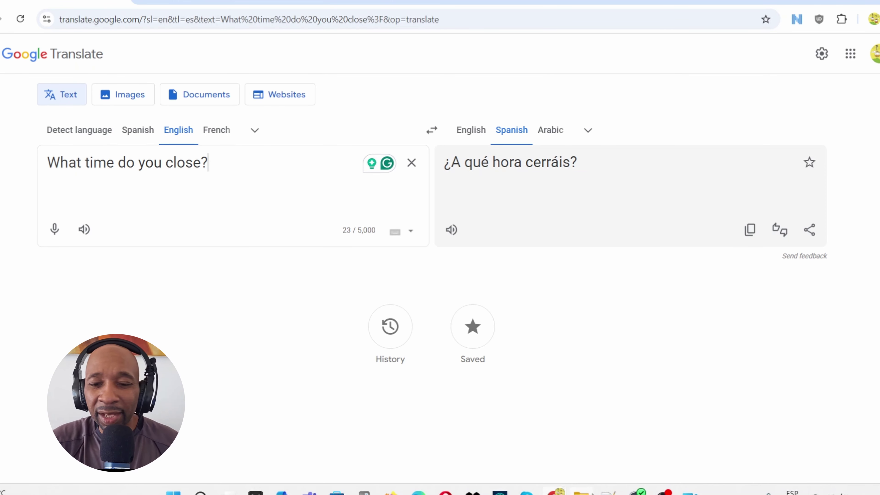
mouse_move(555, 492)
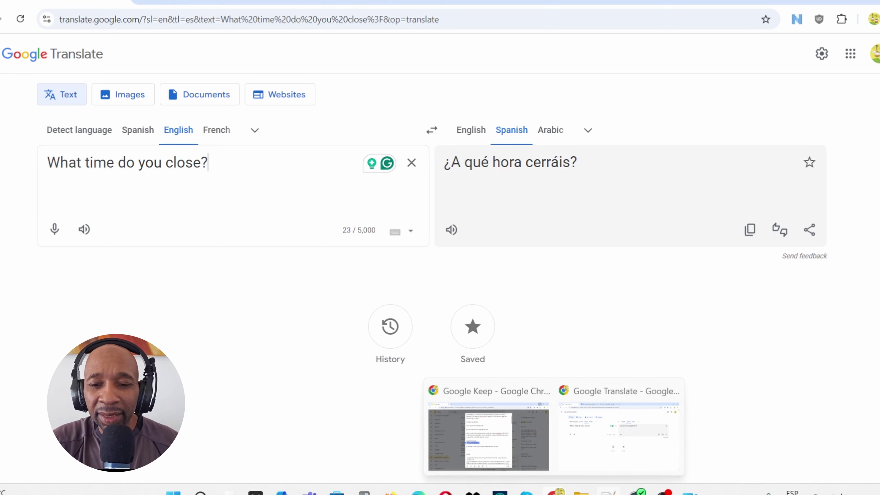
left_click(531, 454)
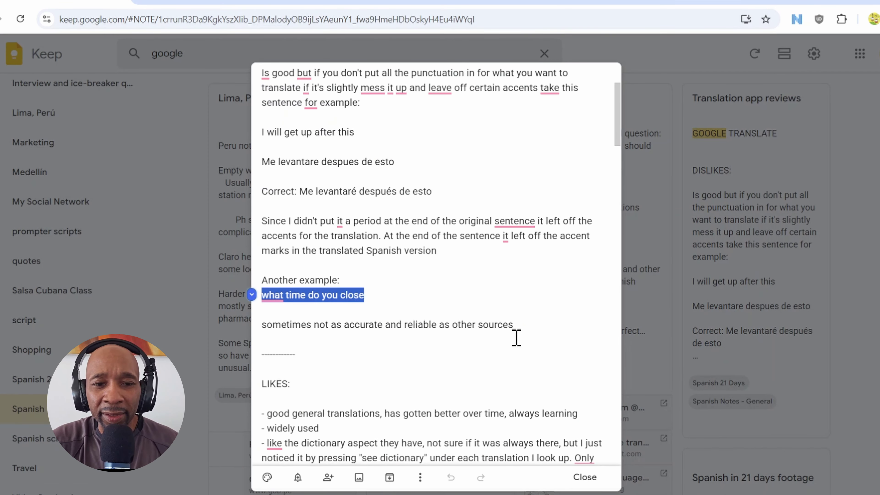
scroll(516, 338, "down", 2)
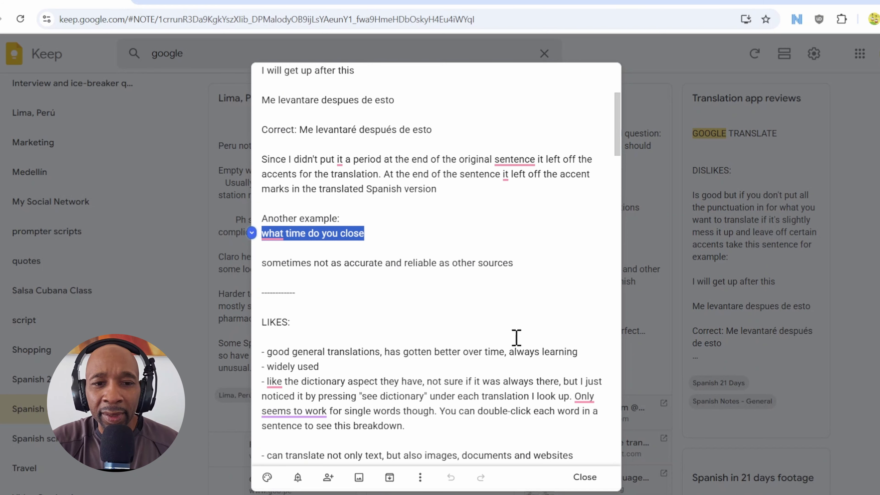
left_click(837, 2)
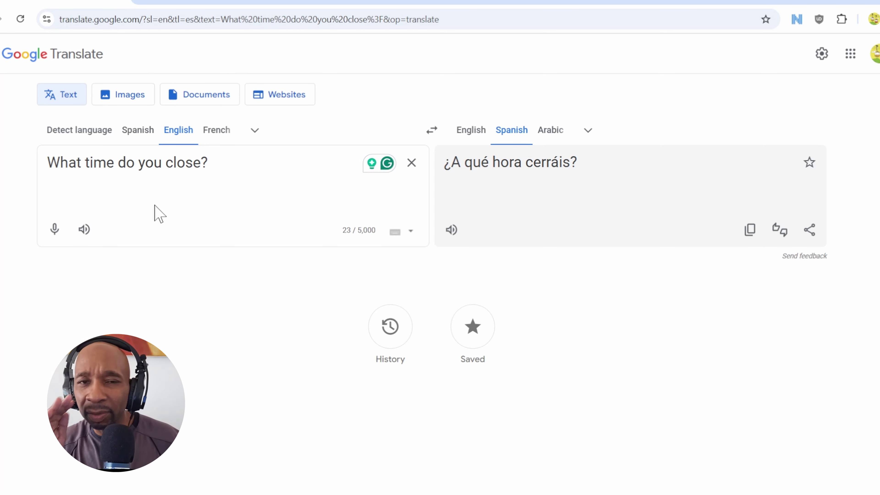
- Toggle the question mark in Google Translate to compare the Spanish verbs again, leaving the source as "What time do you close"
key("BackSpace")
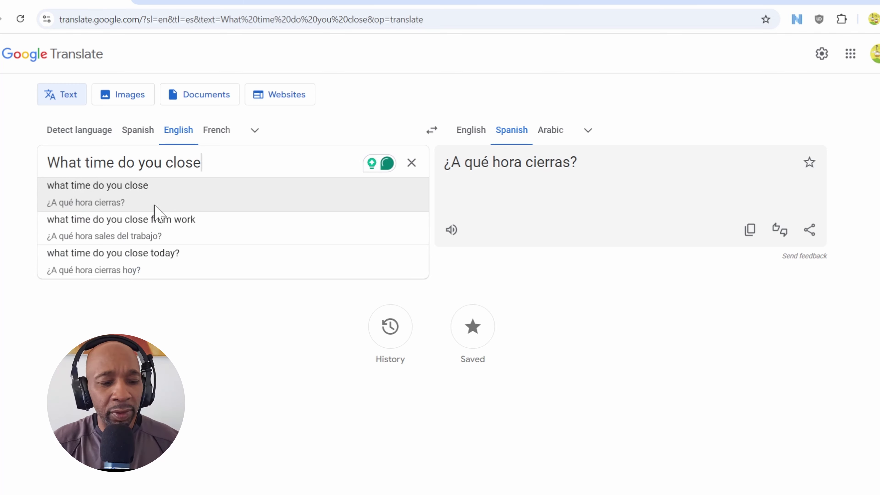
type("?")
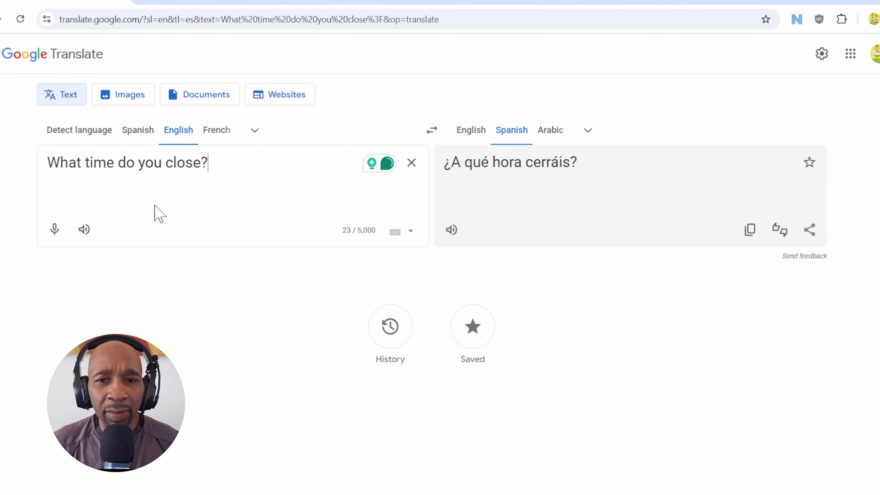
key("BackSpace")
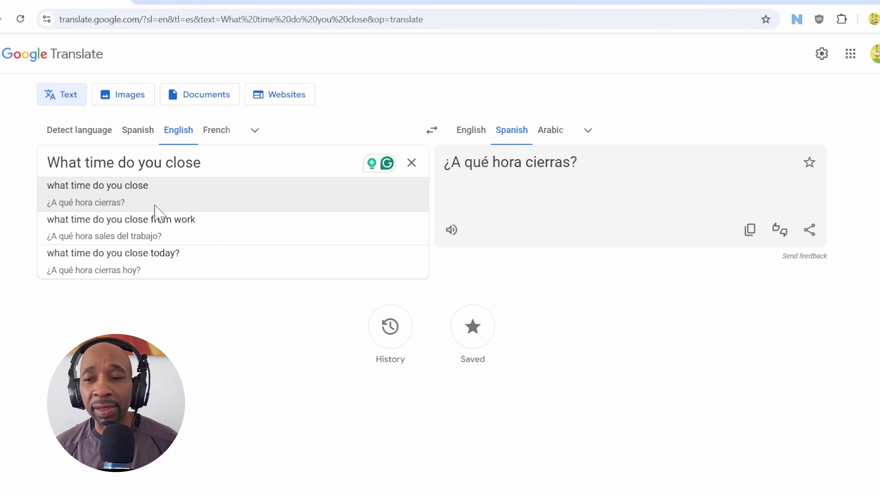
left_click(205, 421)
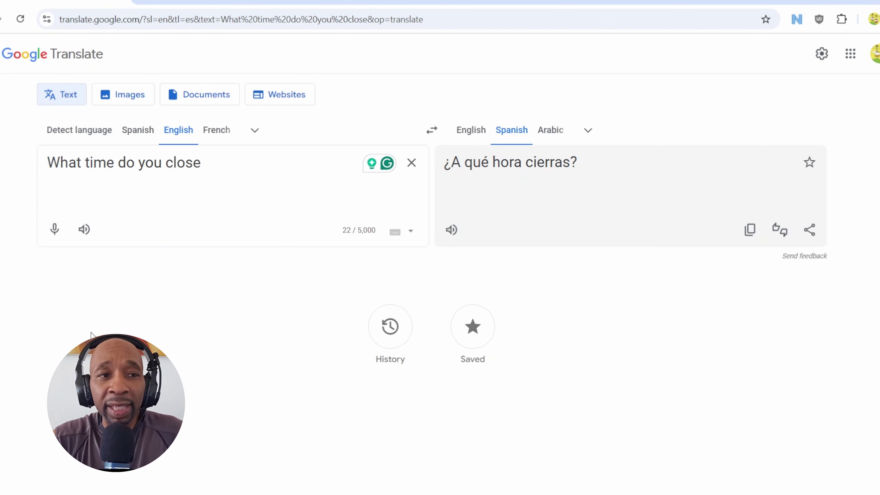
- Replace the source text with the single word "time" and look through its alternative Spanish translations
mouse_move(520, 492)
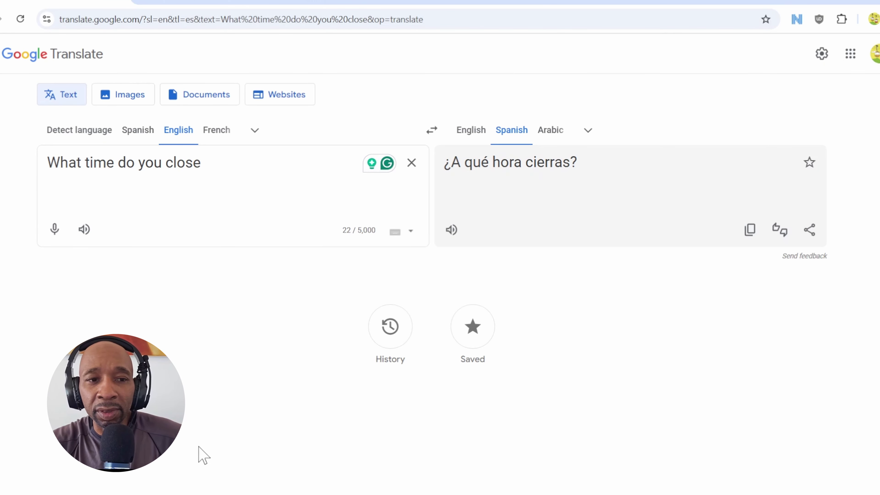
mouse_move(565, 478)
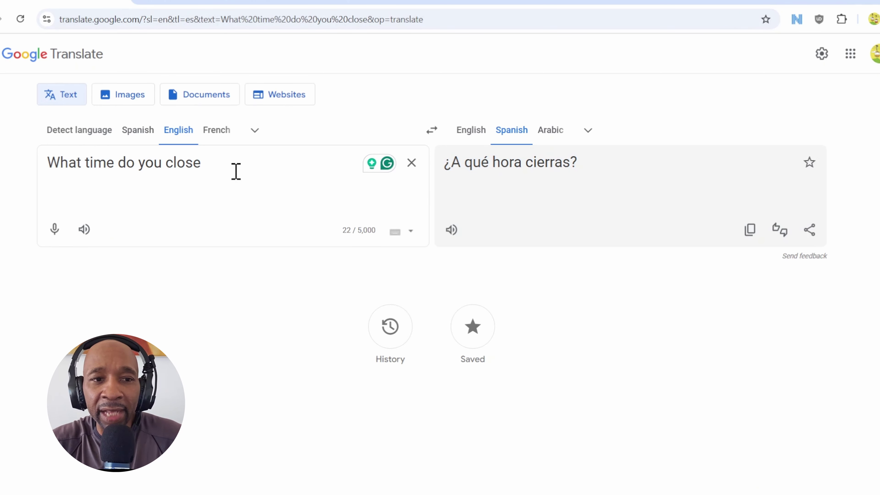
left_click(411, 168)
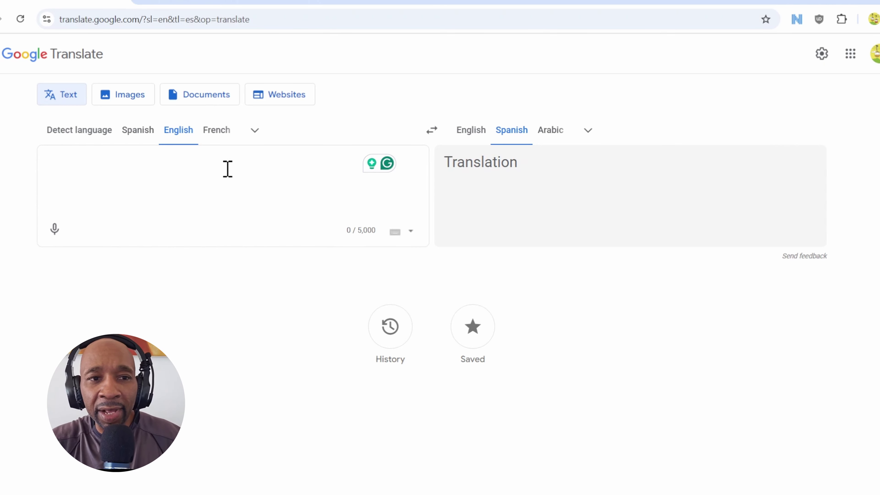
type("time")
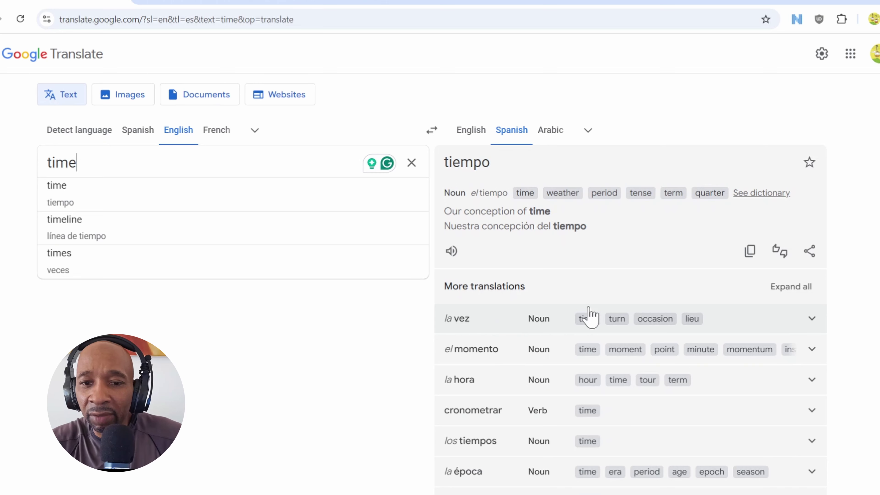
scroll(431, 284, "down", 3)
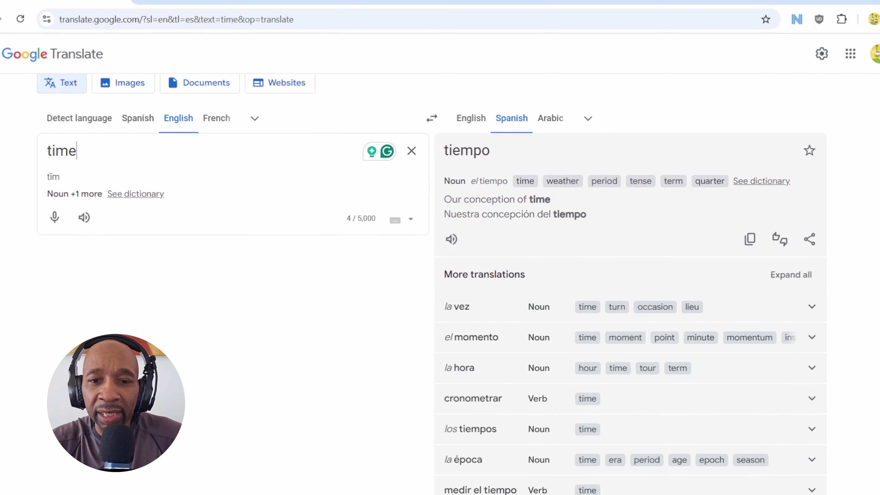
scroll(432, 284, "up", 3)
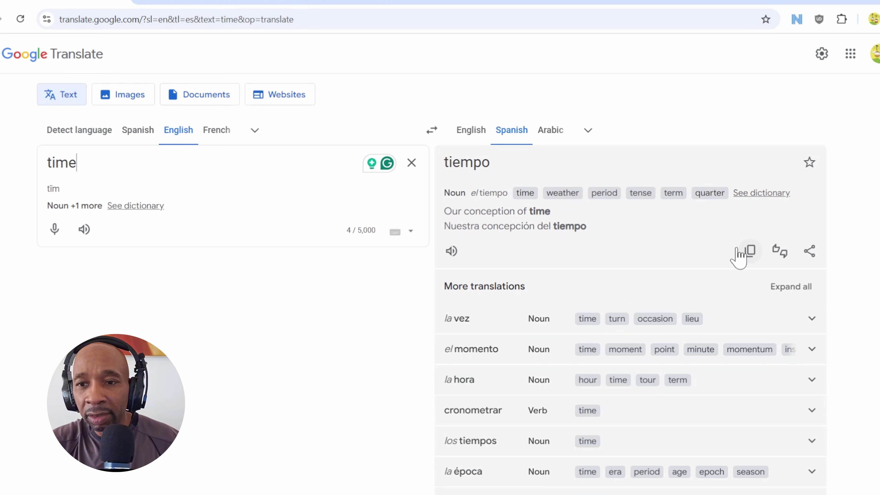
- Expand the alternative translation "la vez", view its dictionary definitions, and close the dictionary entry
left_click(812, 319)
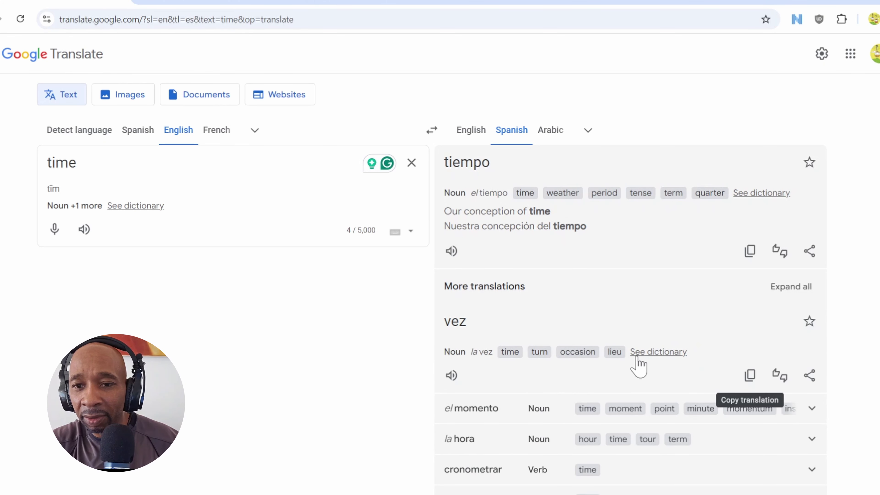
left_click(655, 353)
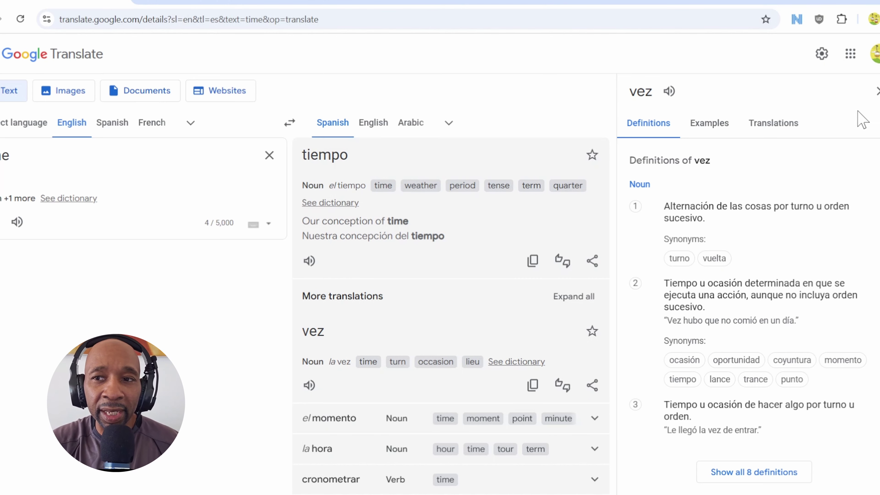
left_click(877, 92)
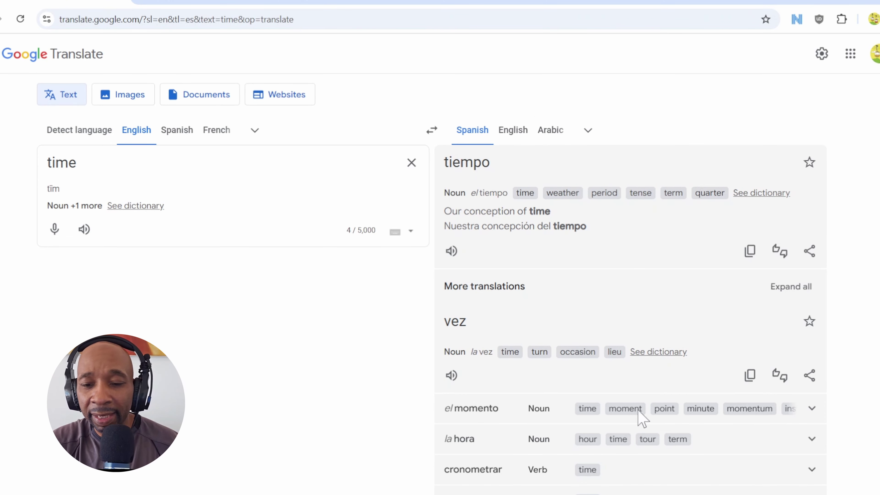
- Check the likes listed in the Google Keep review note, and return to Google Translate
mouse_move(555, 492)
left_click(545, 455)
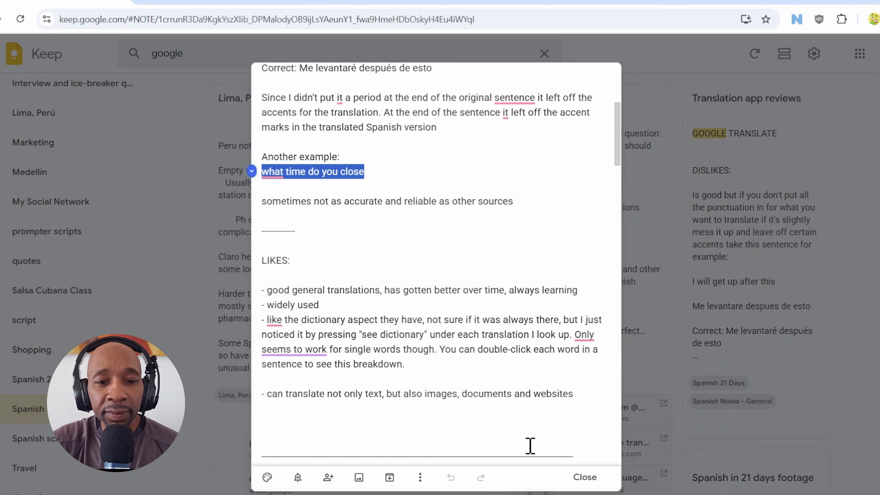
left_click(832, 2)
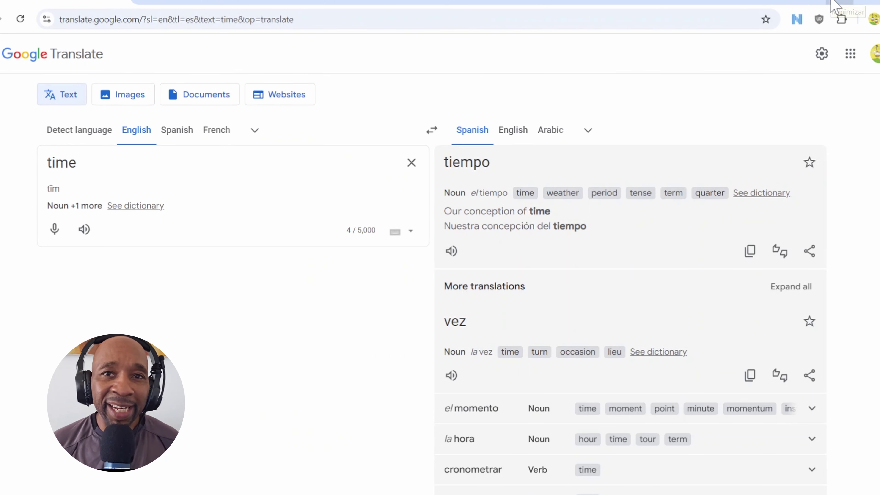